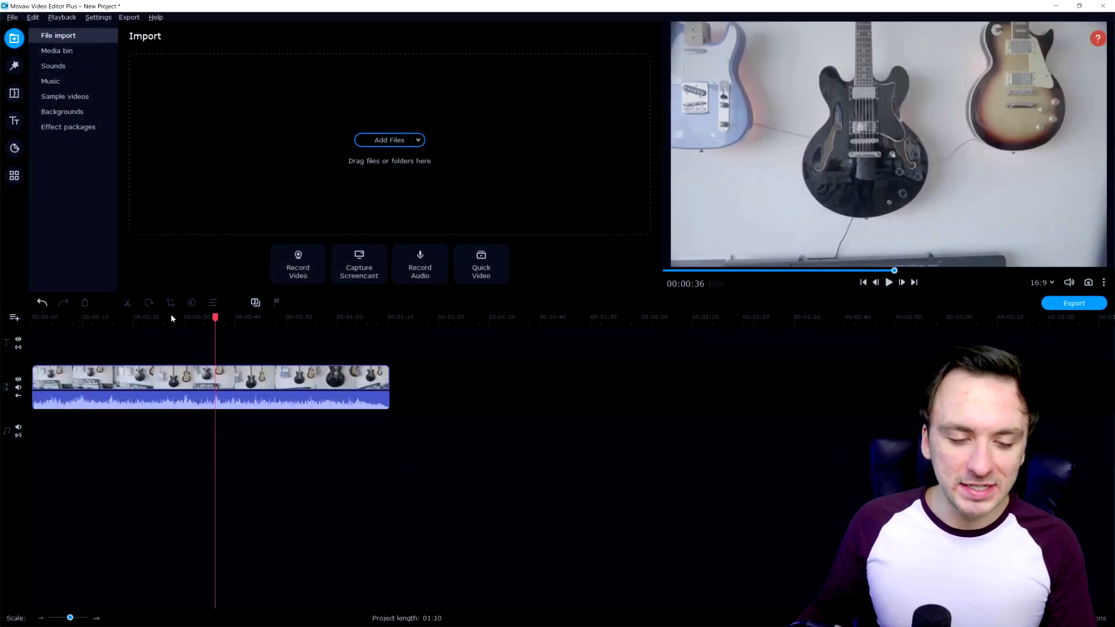
- Scrub the guitar-wall clip between 00:00:13 and 00:00:40, then show the full All Tools list
left_click(171, 316)
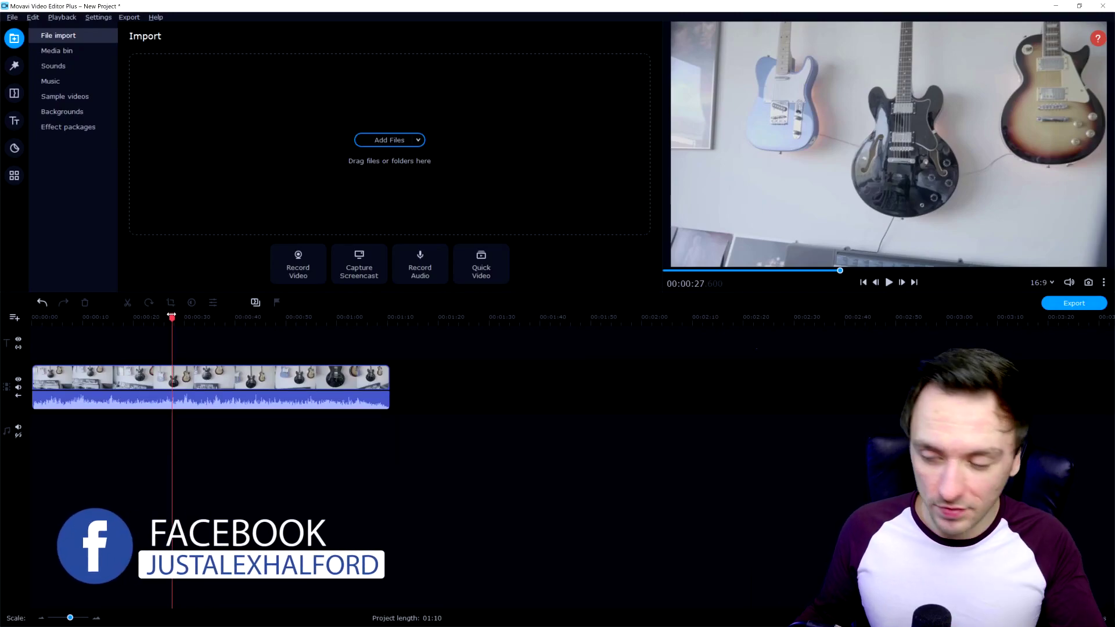
left_click_drag(208, 320, 235, 318)
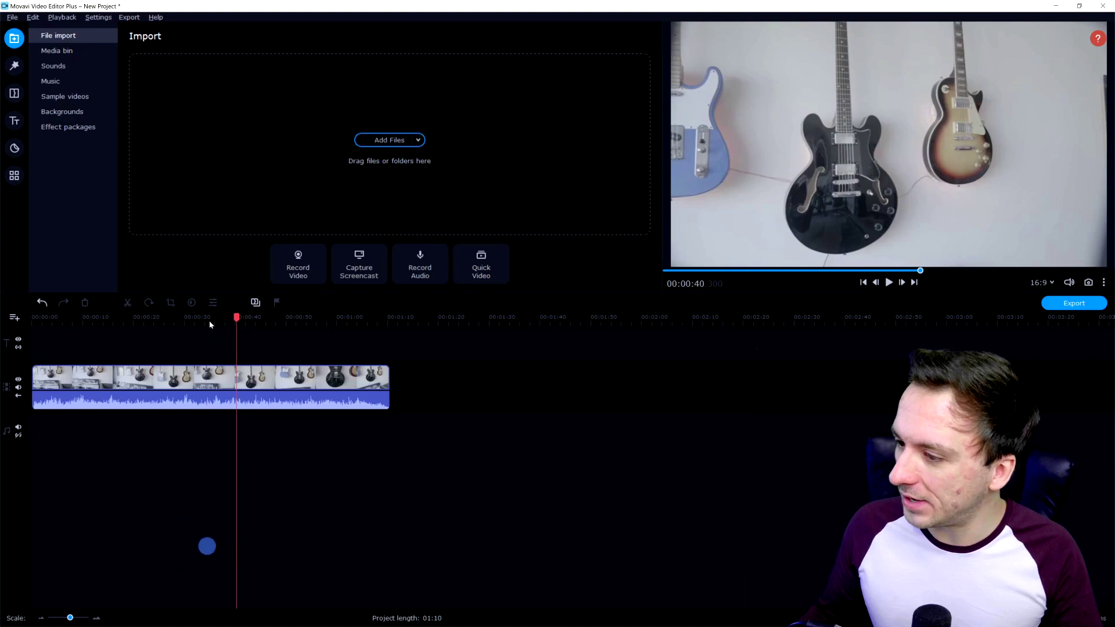
left_click(126, 318)
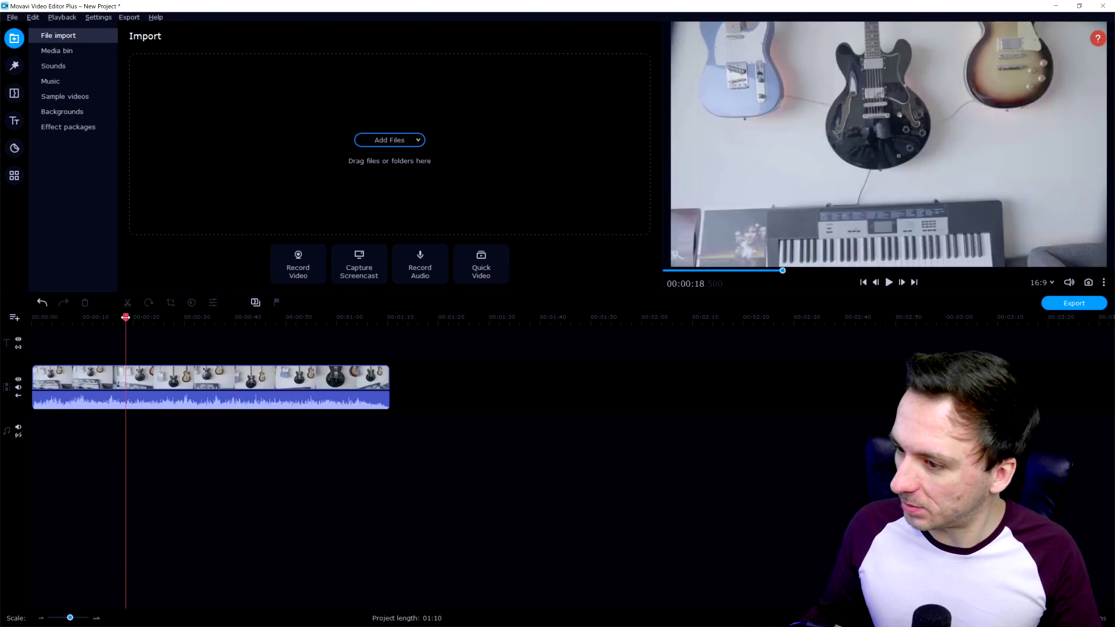
left_click_drag(125, 318, 113, 319)
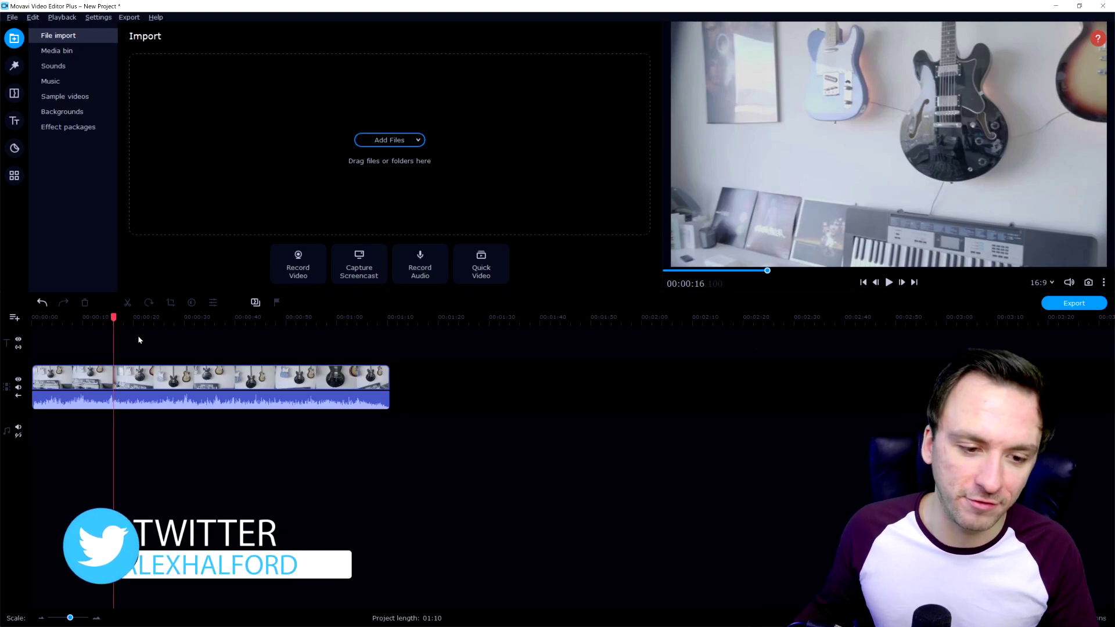
left_click(127, 320)
left_click(98, 319)
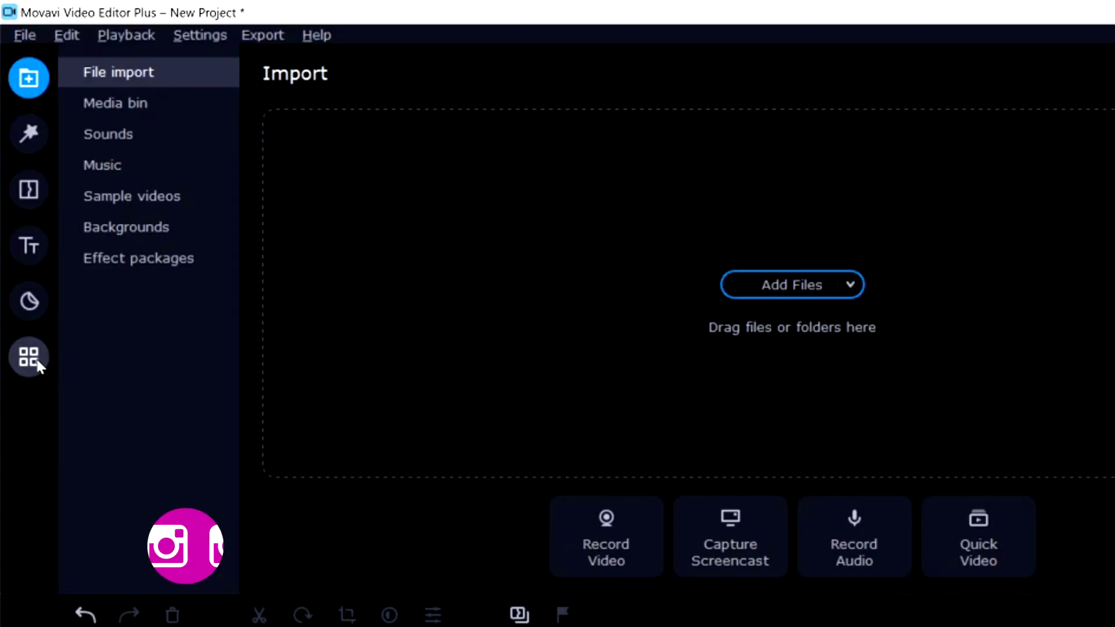
left_click(38, 360)
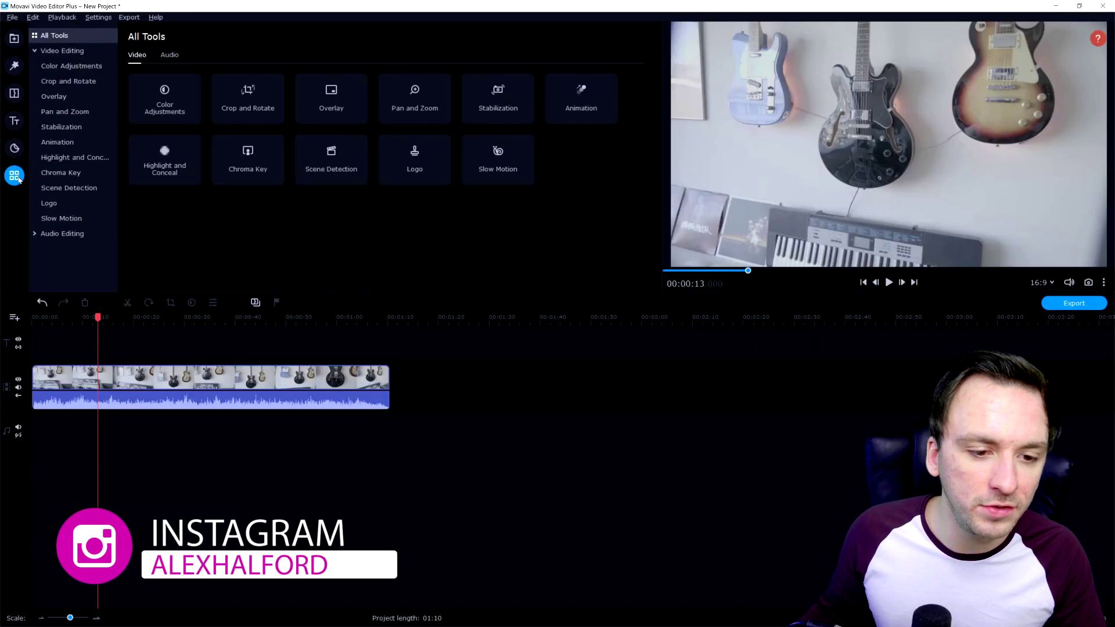
- Open Pan and Zoom and select the guitar-wall clip to enable the Zoom in preset
left_click(65, 111)
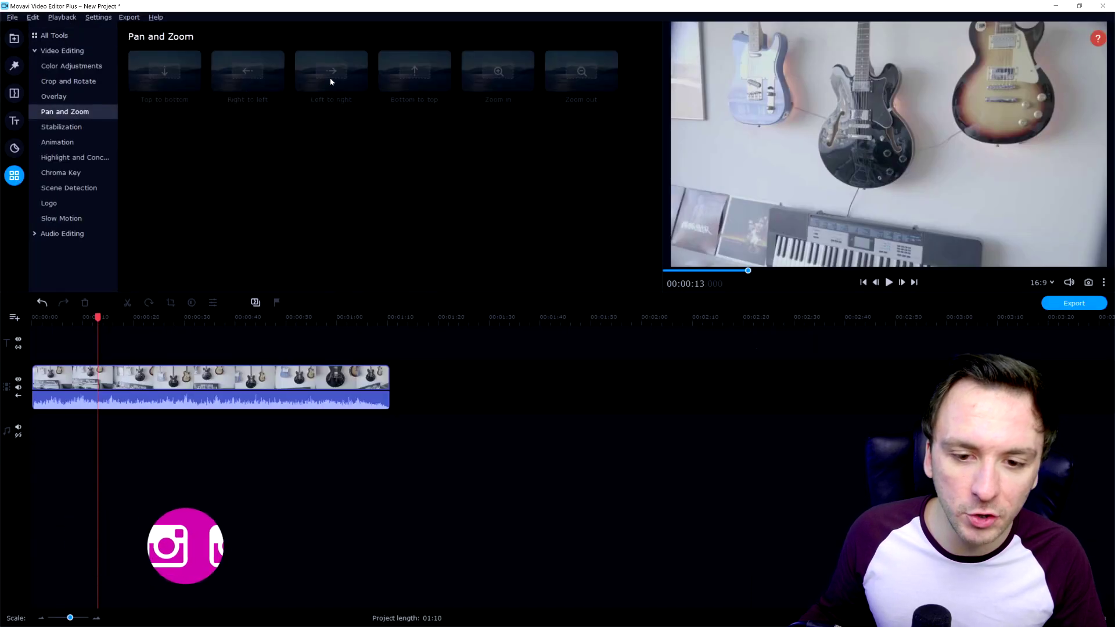
left_click(118, 372)
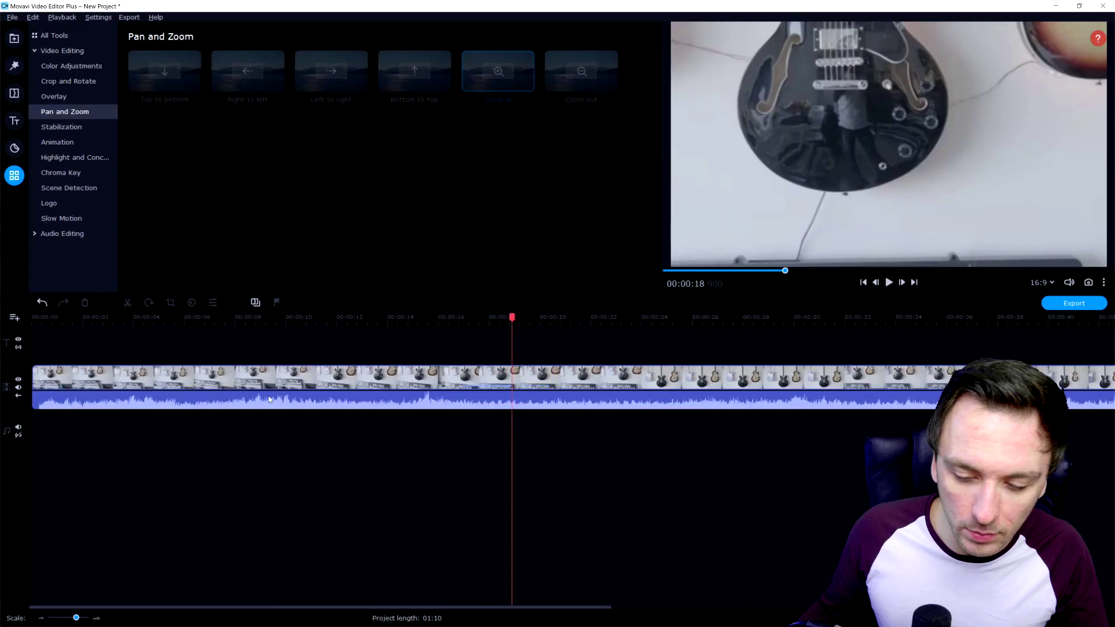
- Extend the Zoom in effect to about 00:00:26 and show its end framing on the central guitar
left_click(366, 389)
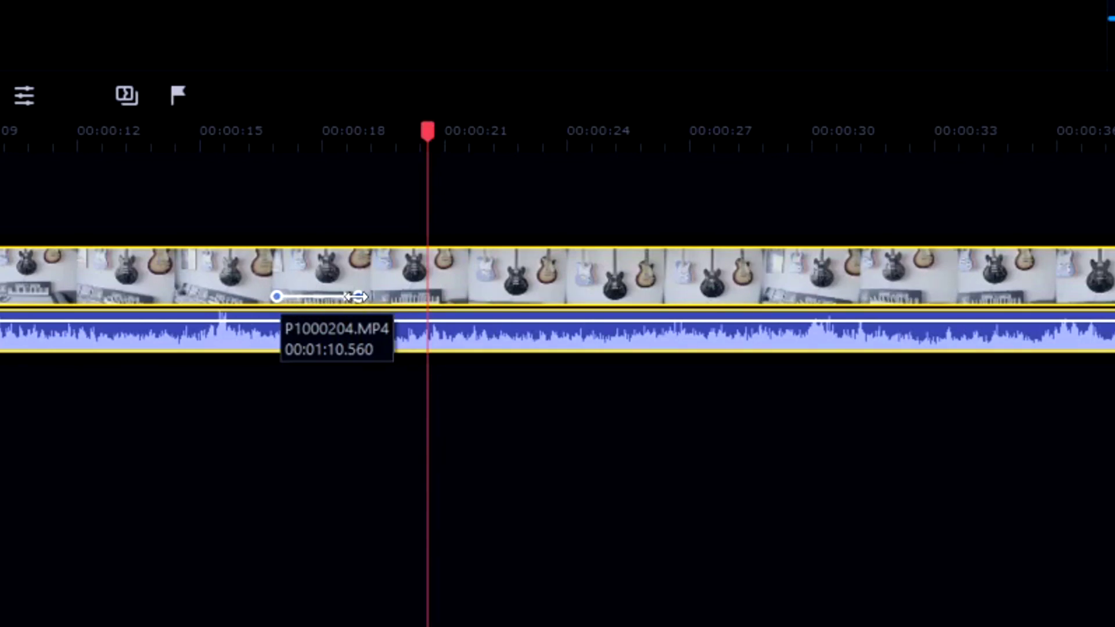
left_click_drag(357, 297, 654, 298)
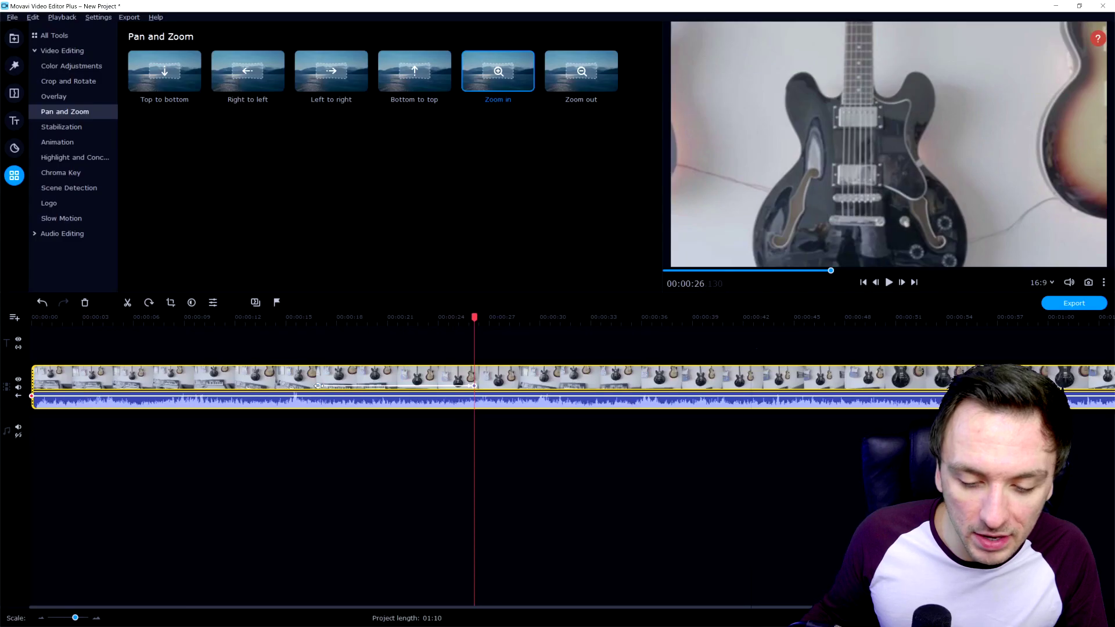
left_click(323, 361)
left_click(329, 316)
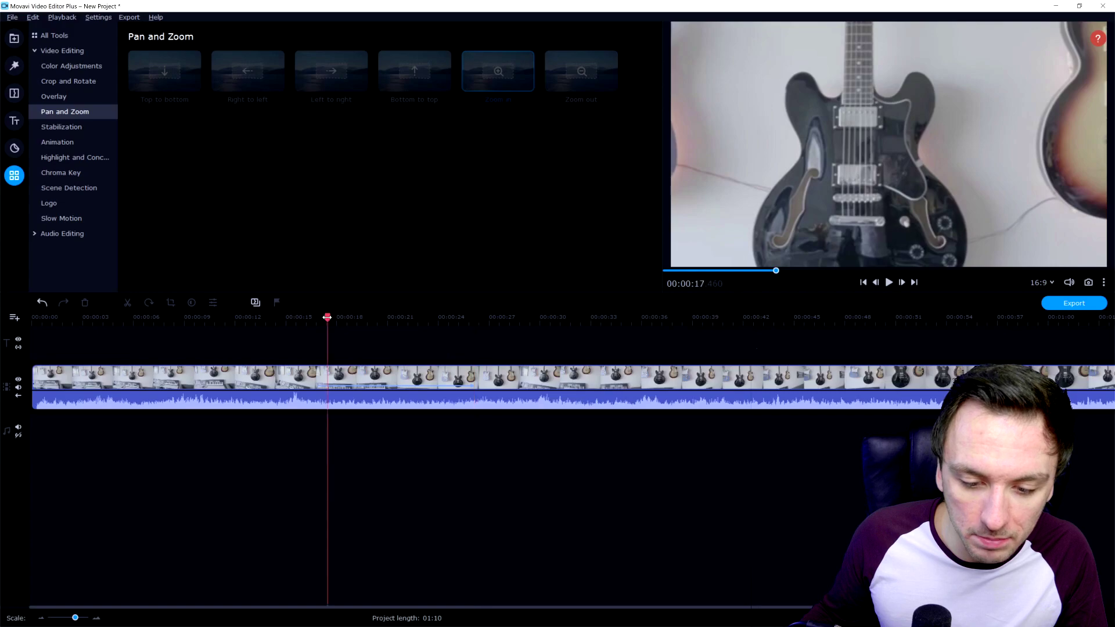
left_click(318, 318)
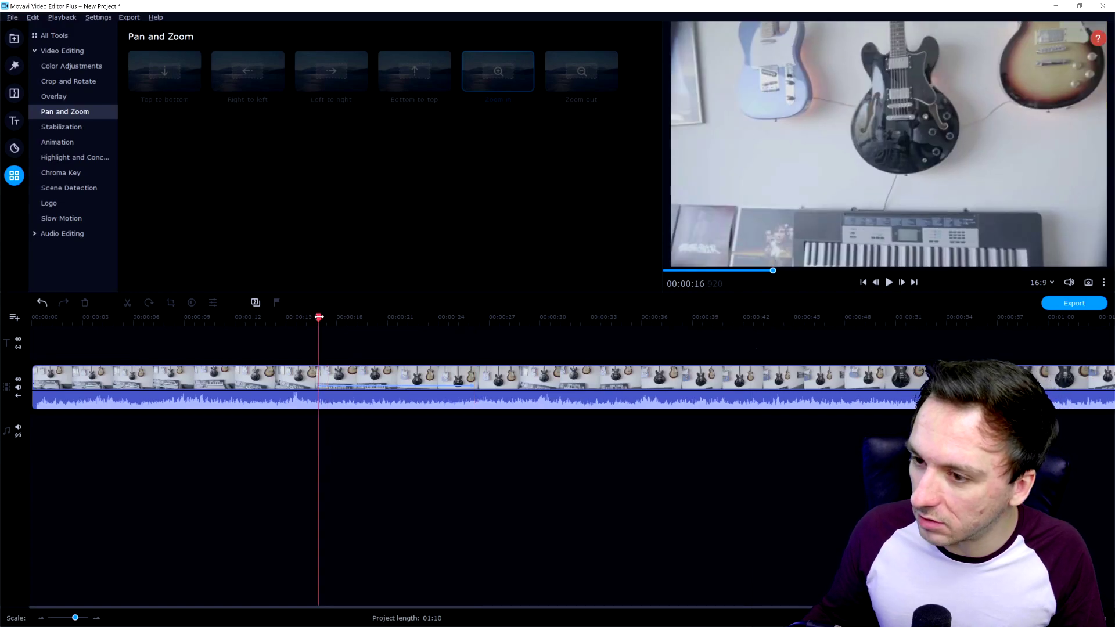
left_click_drag(319, 317, 324, 317)
left_click(357, 376)
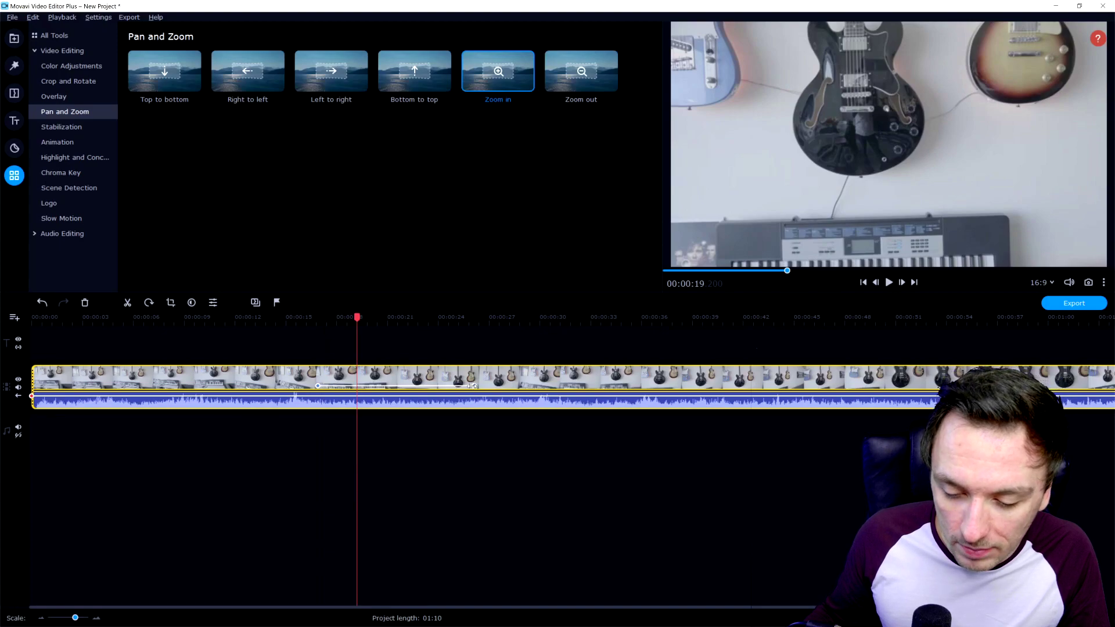
left_click(474, 385)
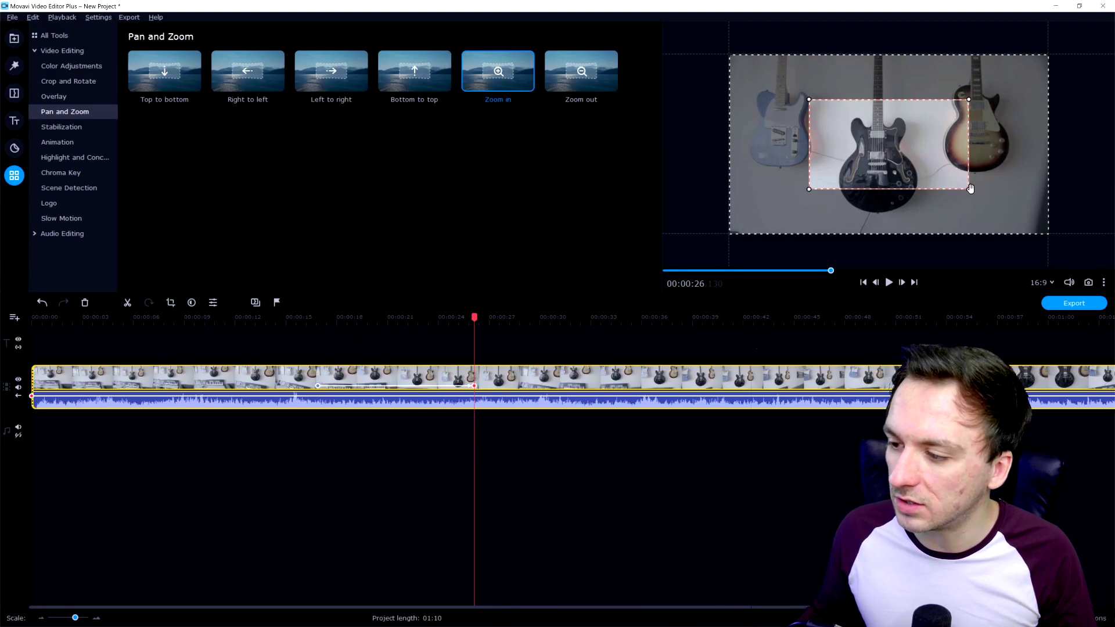
- Resize and move the pink zoom target rectangle onto the right-hand guitar
left_click_drag(967, 98, 1040, 61)
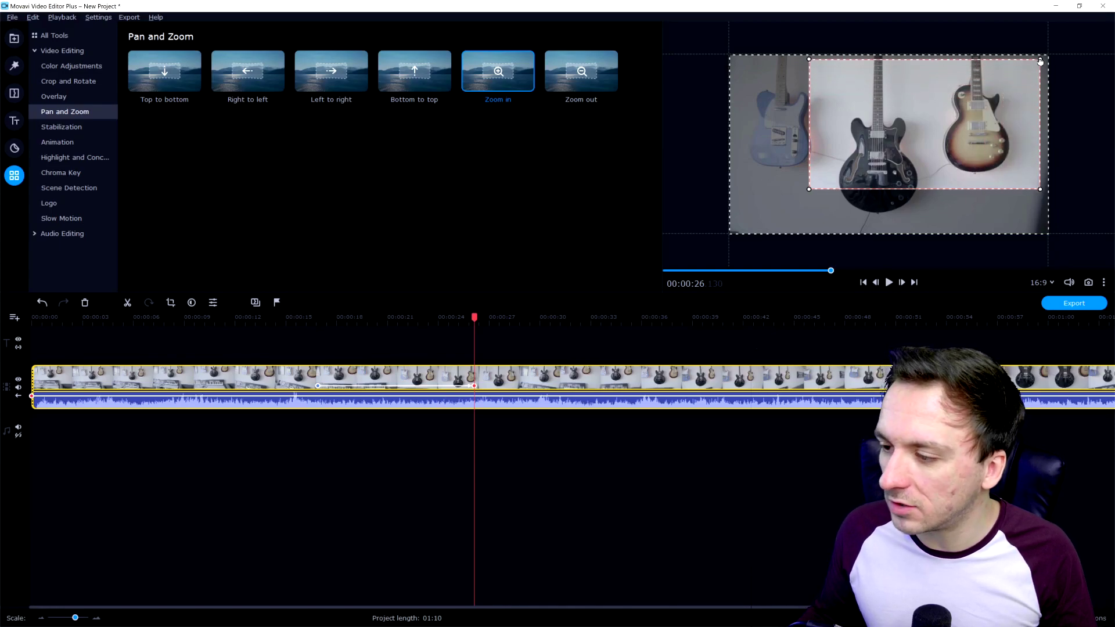
left_click_drag(975, 97, 938, 117)
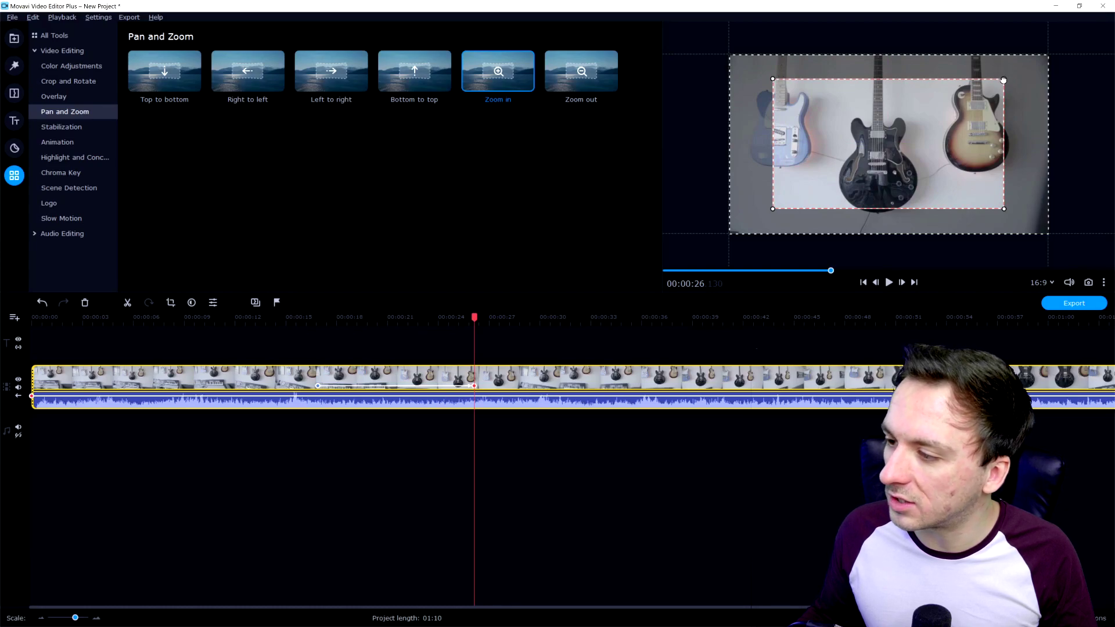
left_click_drag(1004, 81, 1016, 142)
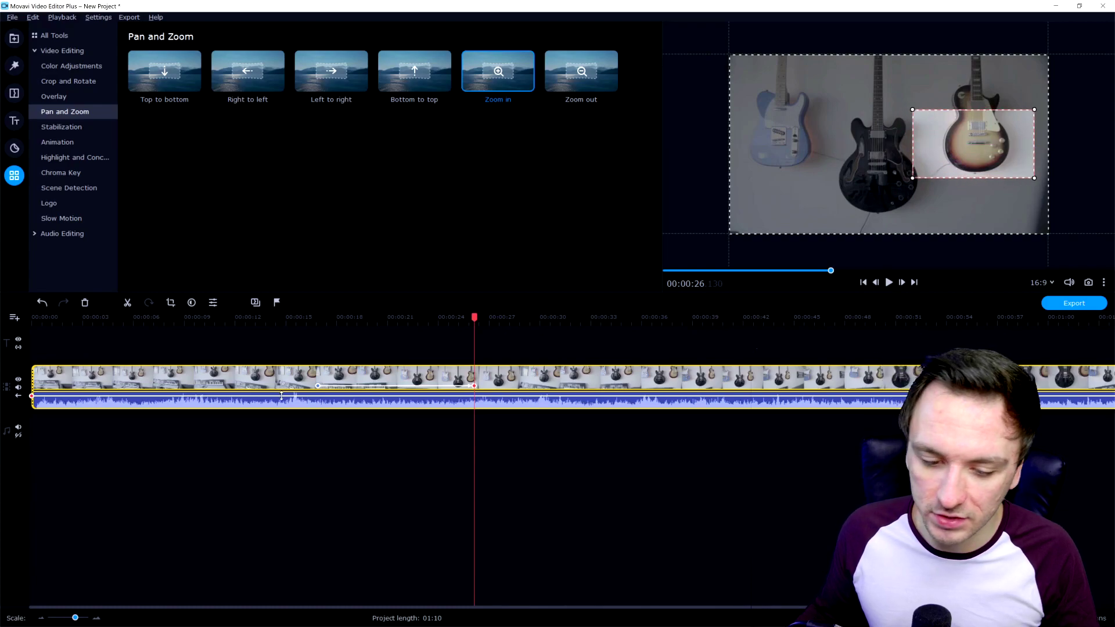
- Play the Zoom in effect back from about 00:00:11 to review the push-in
left_click(315, 318)
left_click(227, 318)
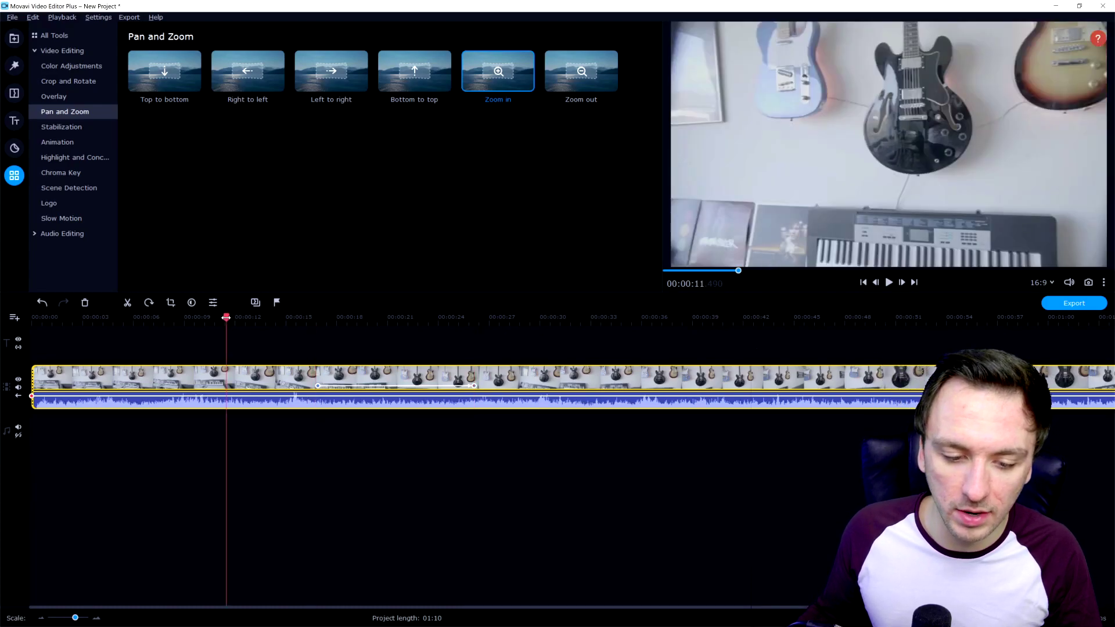
key("space")
left_click(300, 385)
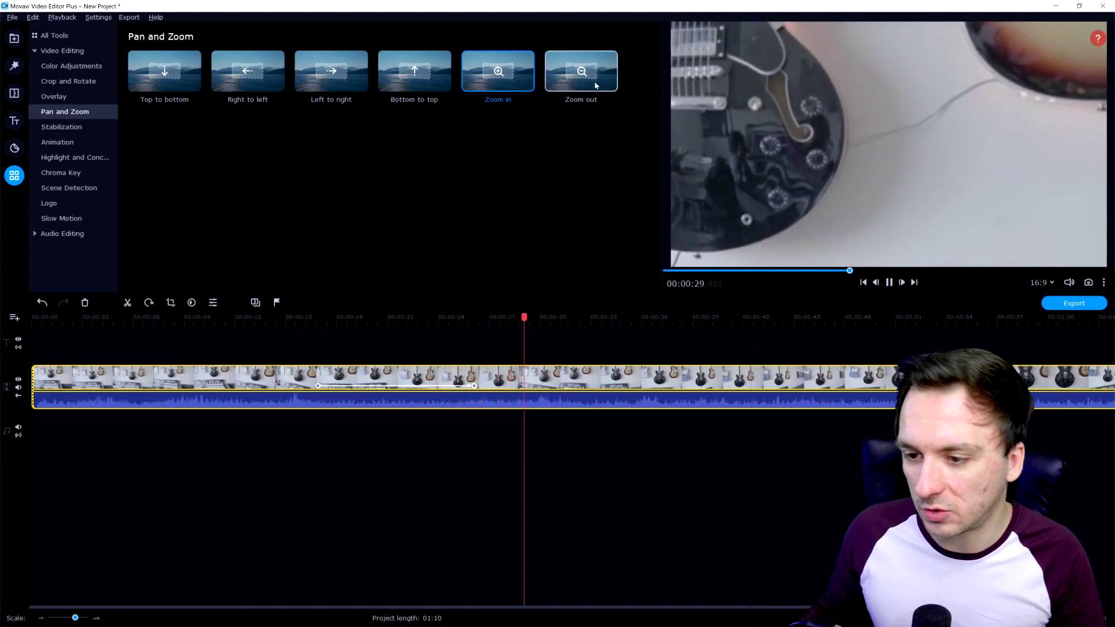
- Add the Zoom out effect and widen its frame out to the full video edges
left_click_drag(595, 86, 686, 383)
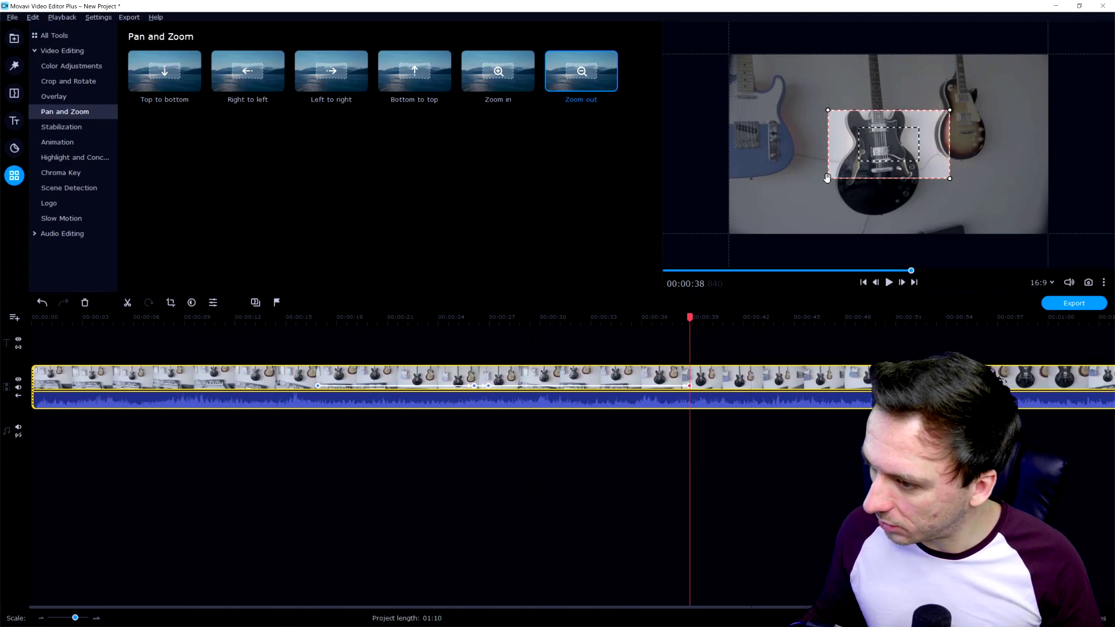
left_click_drag(826, 181, 701, 255)
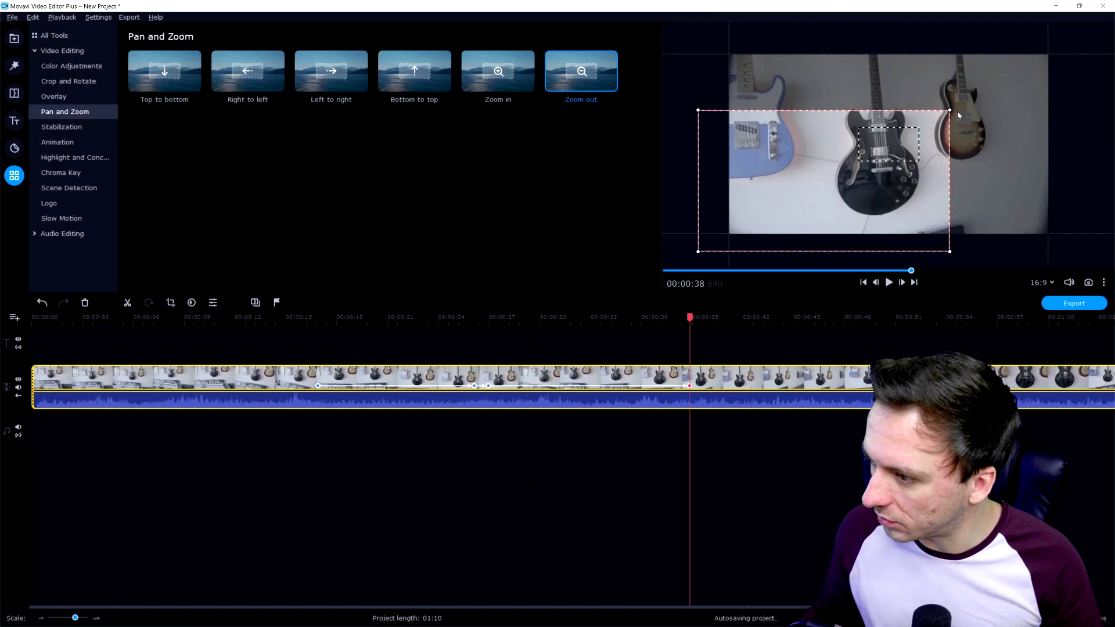
left_click_drag(951, 108, 1031, 59)
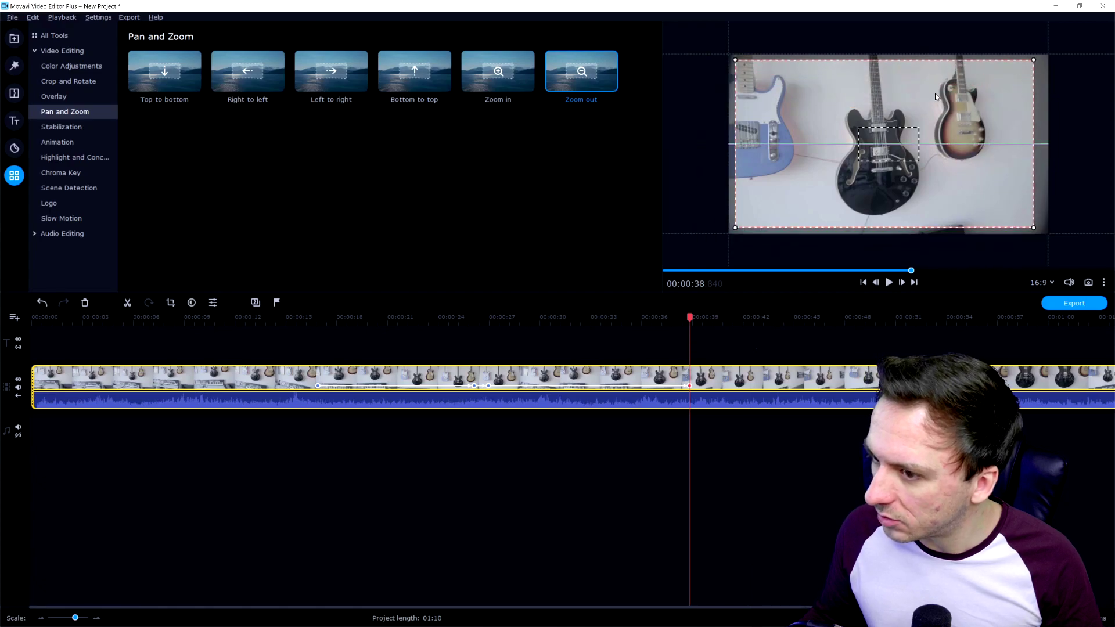
left_click_drag(932, 92, 930, 89)
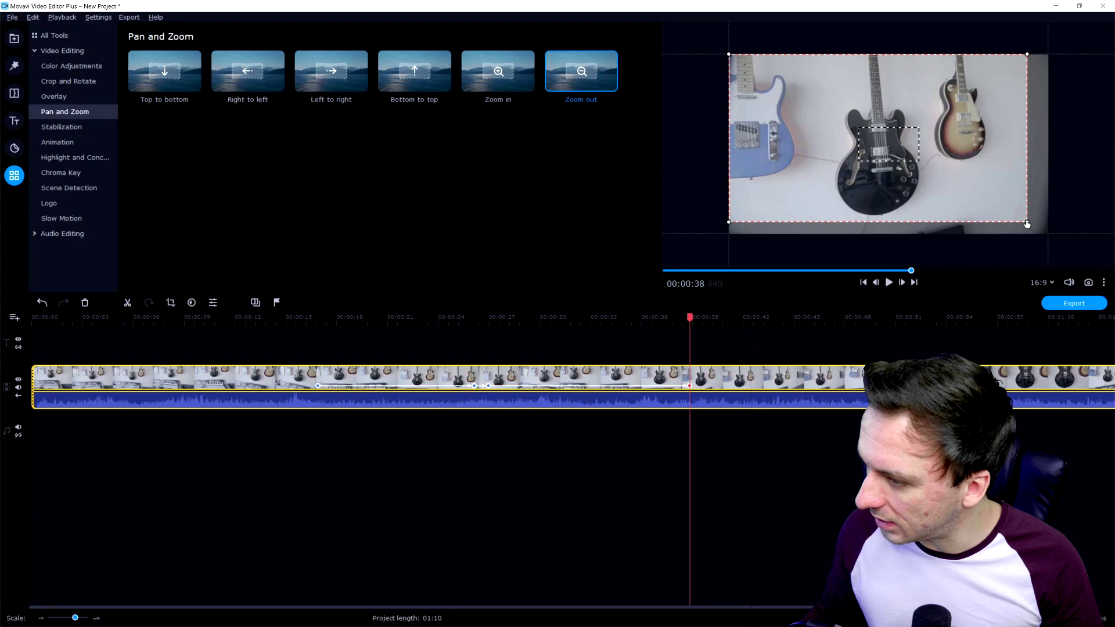
left_click_drag(1027, 224, 1046, 235)
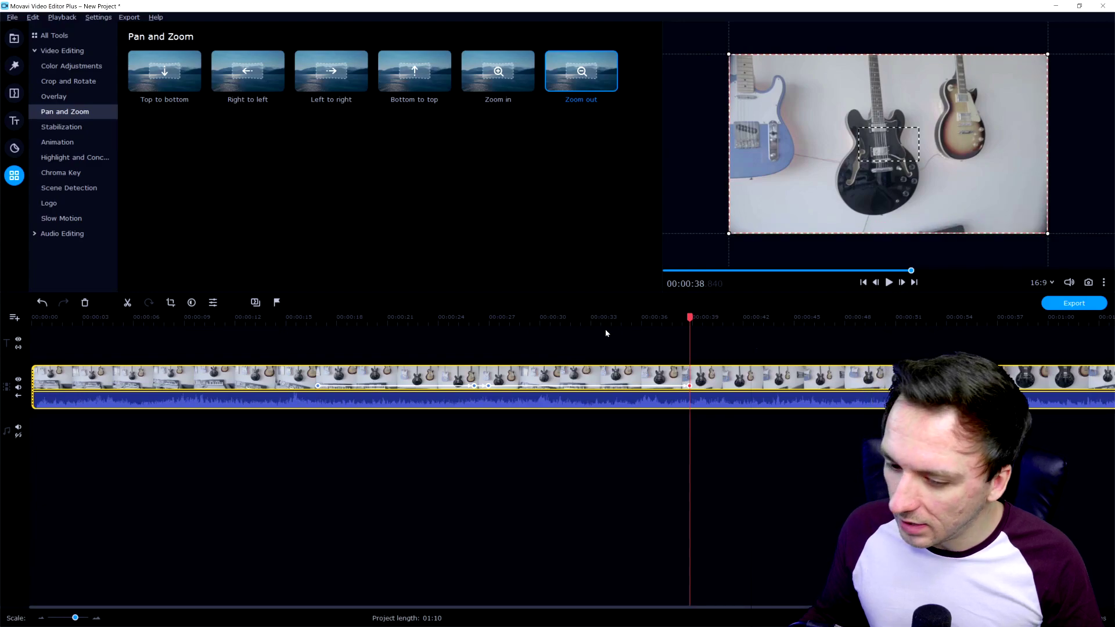
- Replay from 00:00:24, then shorten the Zoom out effect to end near 00:00:32
left_click(476, 349)
left_click(462, 320)
key("space")
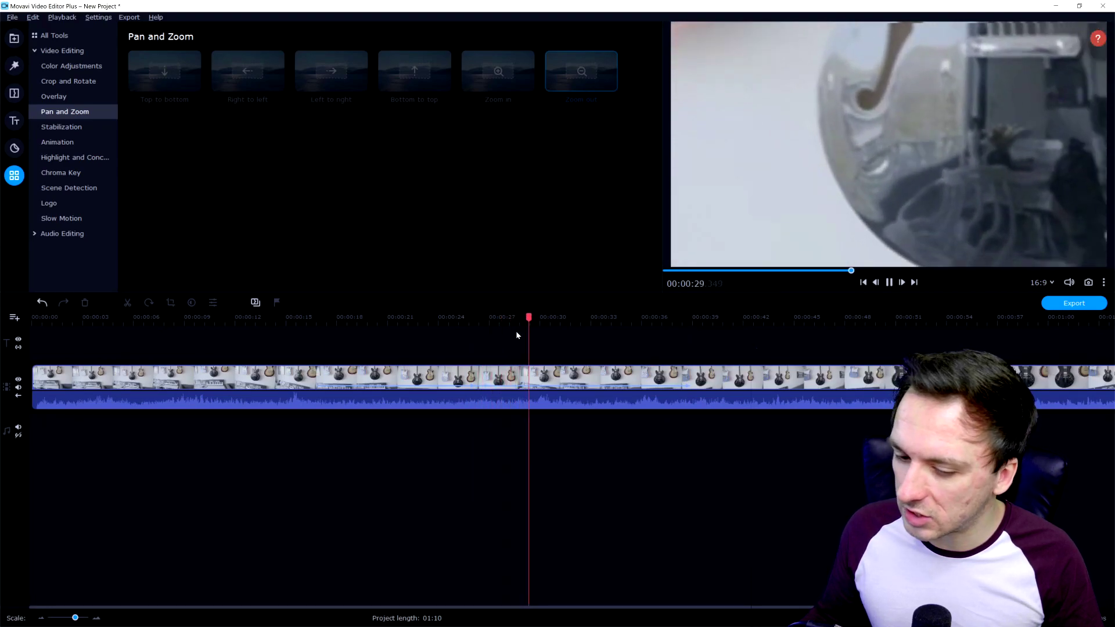
left_click(615, 378)
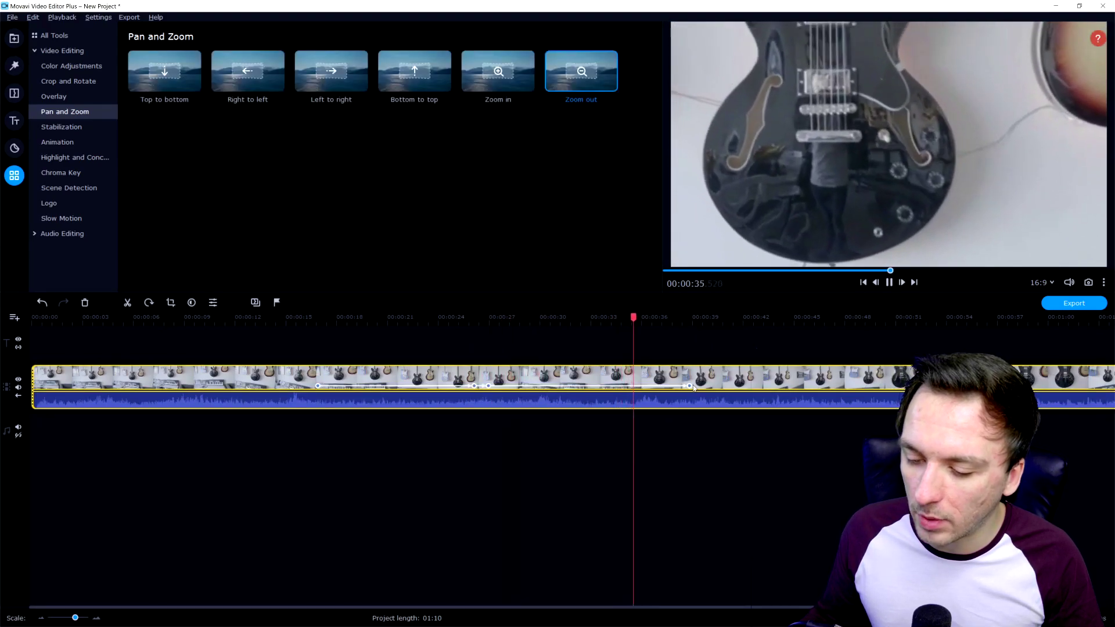
left_click_drag(690, 385, 583, 390)
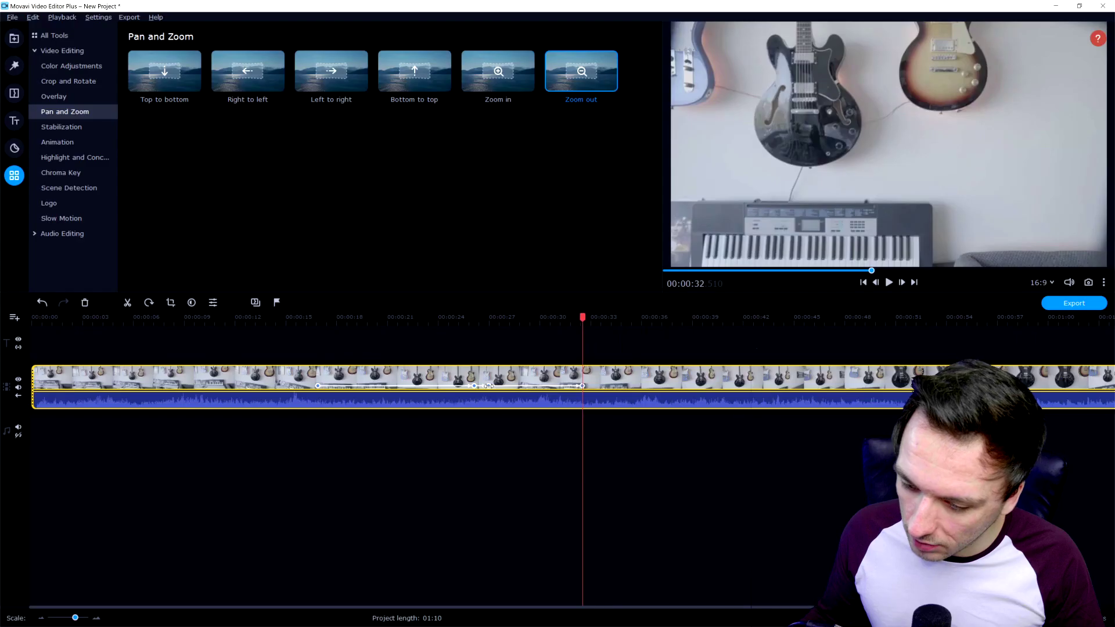
- Remove the stray pan-and-zoom keyframe and move the next keyframe earlier to about 00:00:27
right_click(634, 268)
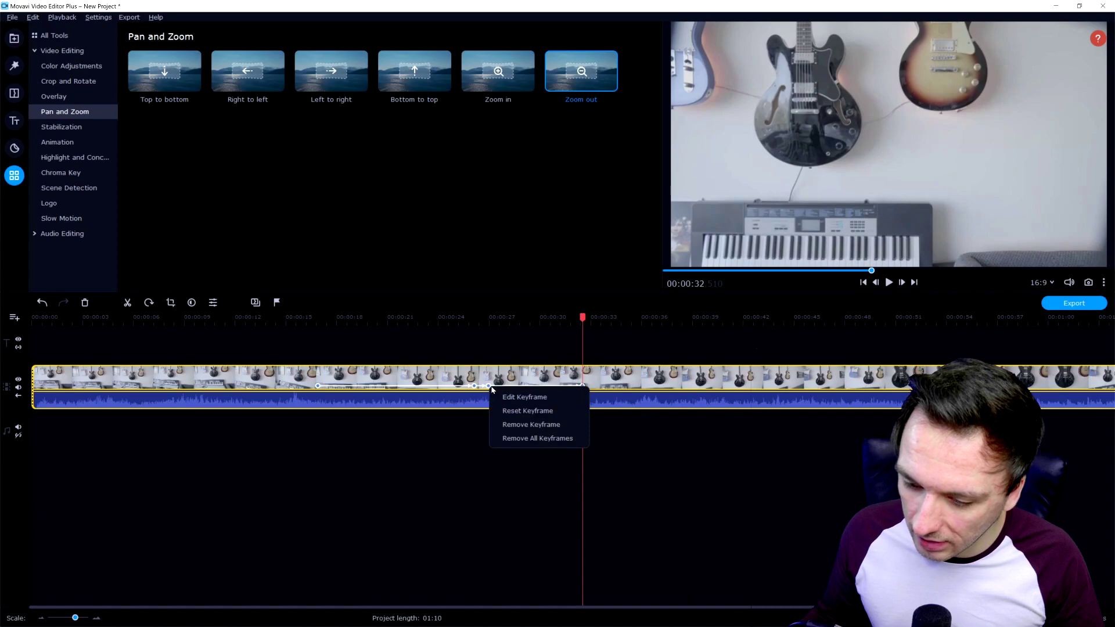
left_click(538, 422)
left_click(461, 319)
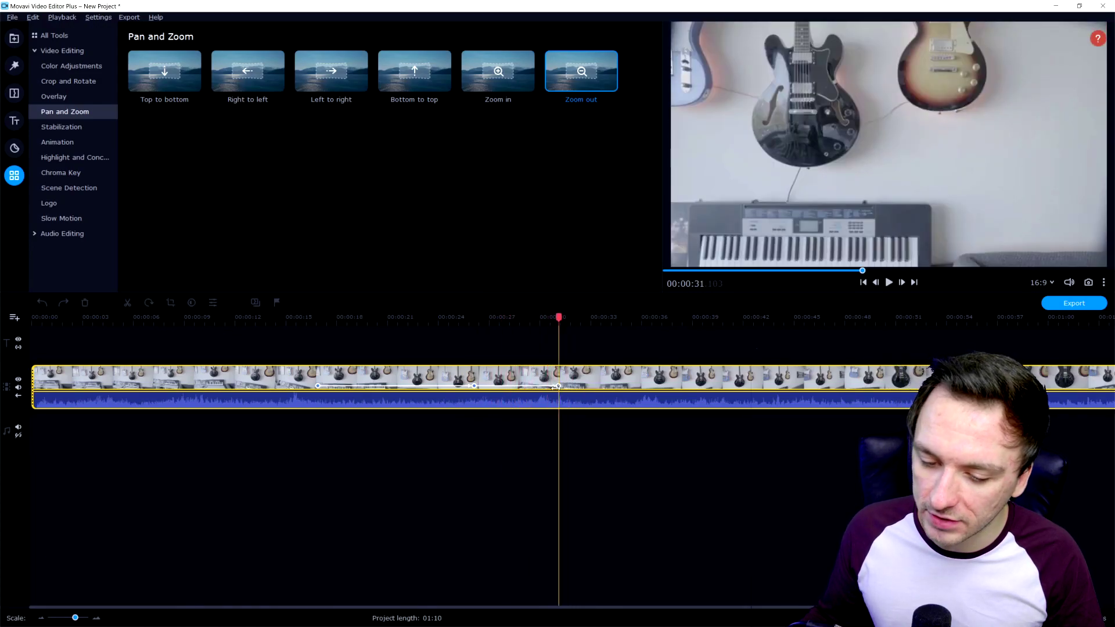
left_click(532, 389)
left_click_drag(532, 390, 496, 388)
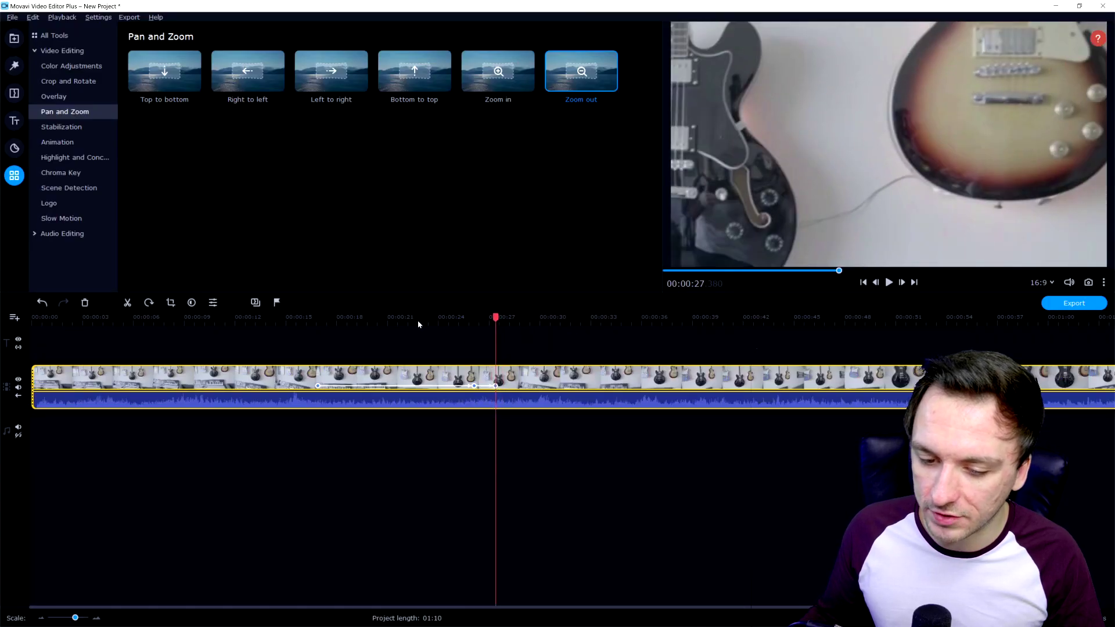
- Play the zooms back from 00:00:16 and pause at 00:00:28
left_click(304, 319)
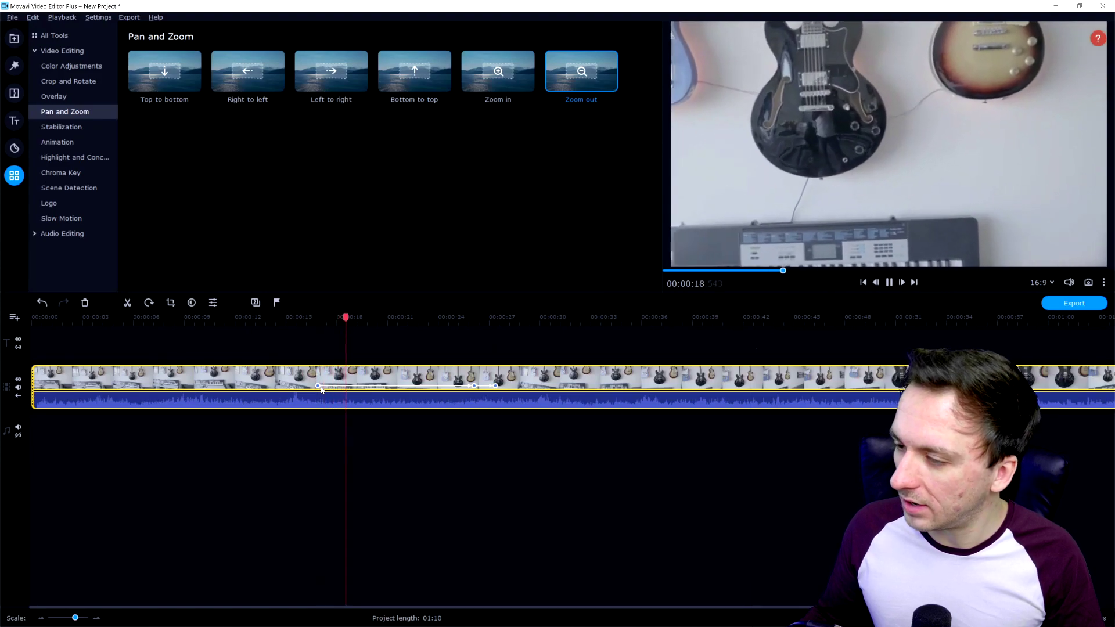
left_click(444, 316)
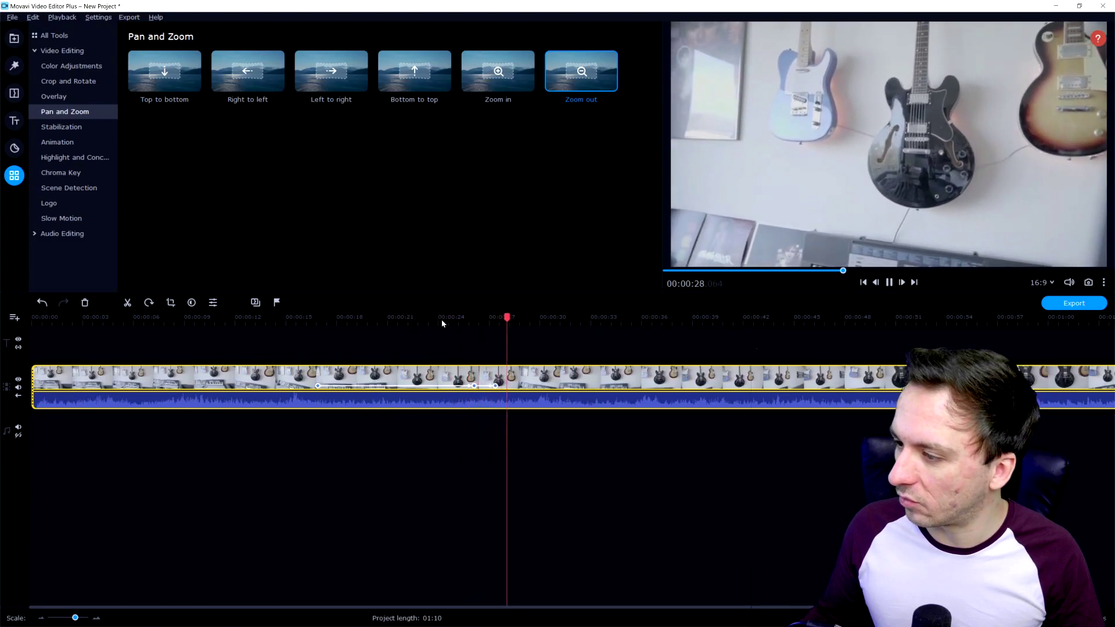
key("space")
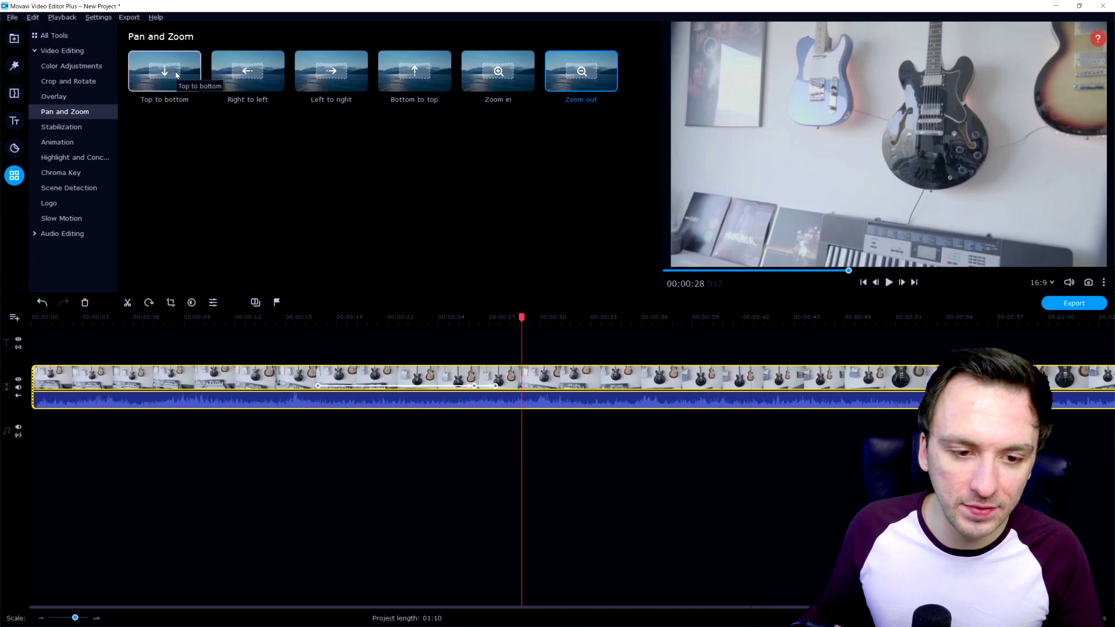
- Add a Top to bottom pan after the zoom-out and play it back to 00:00:34
left_click_drag(176, 74, 589, 401)
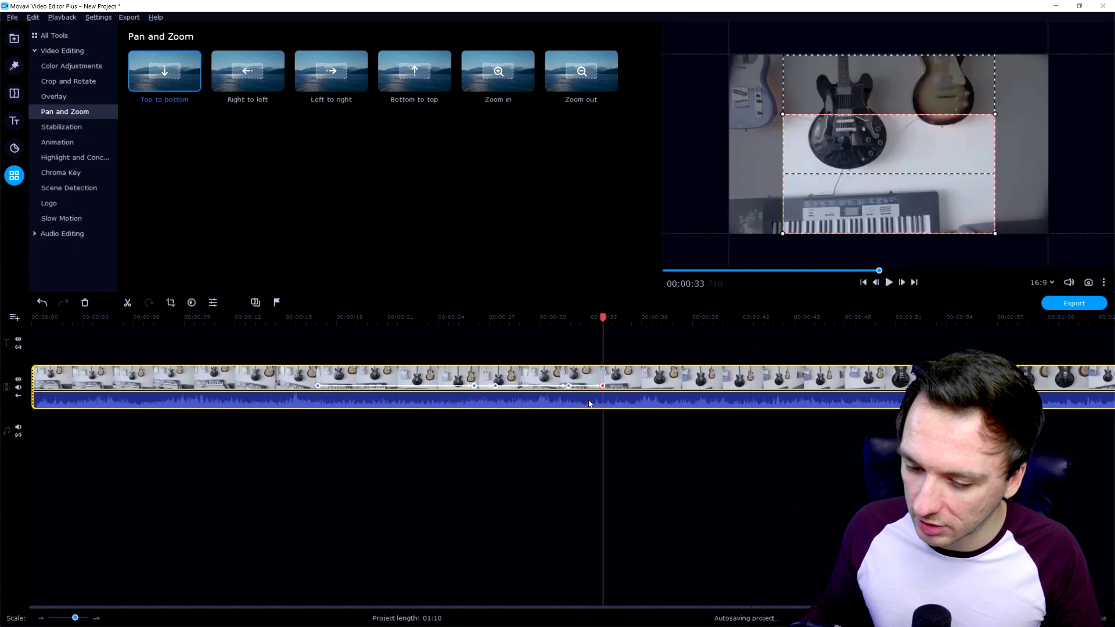
right_click(568, 385)
left_click(566, 385)
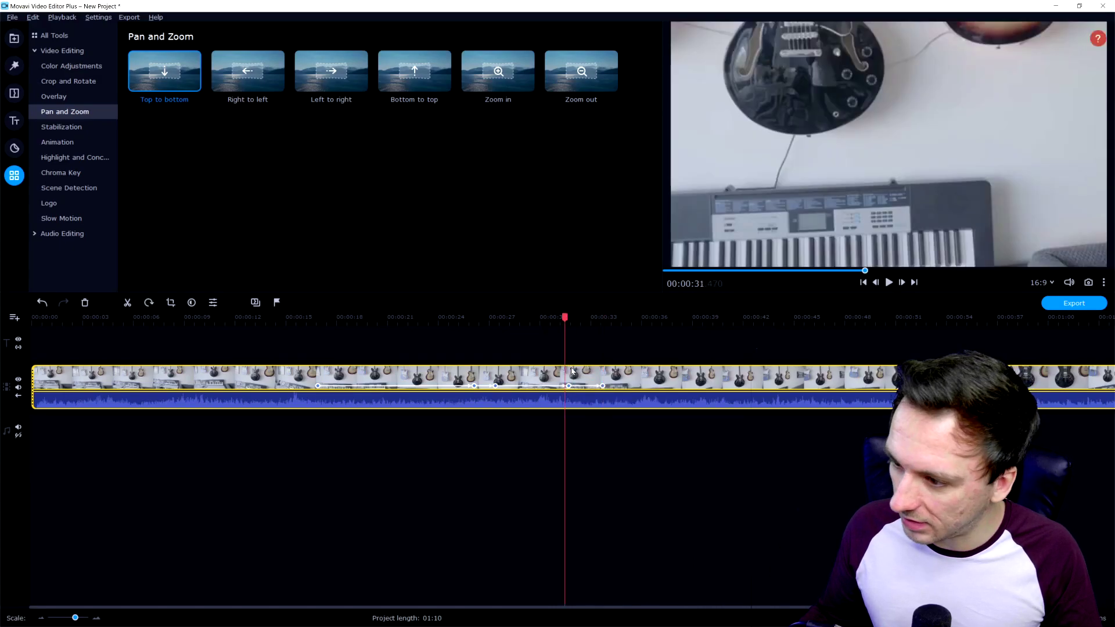
key("space")
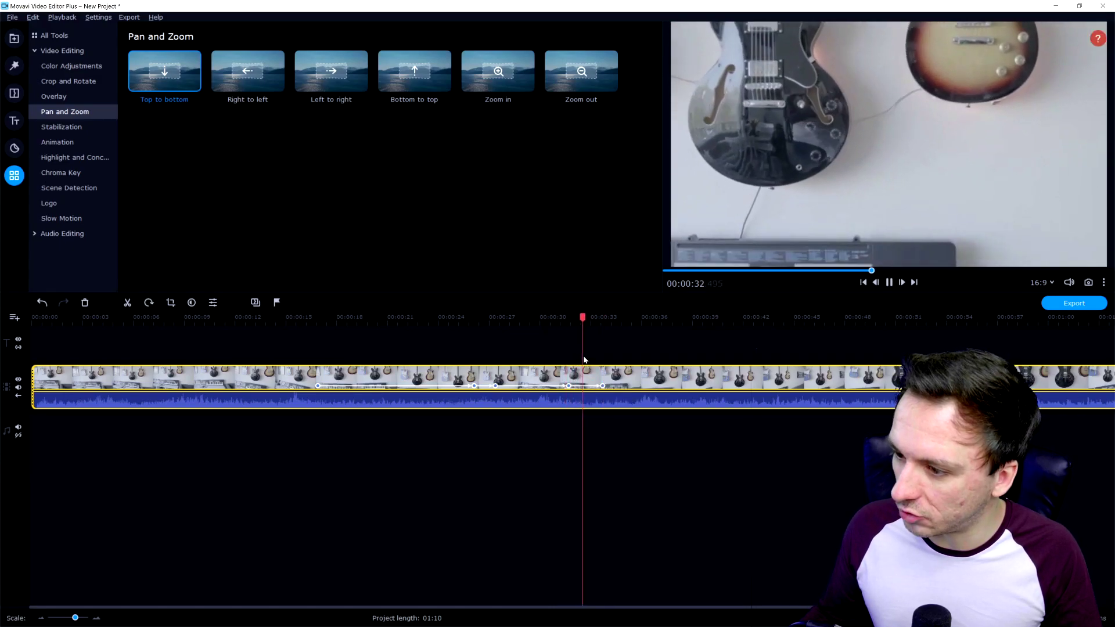
key("space")
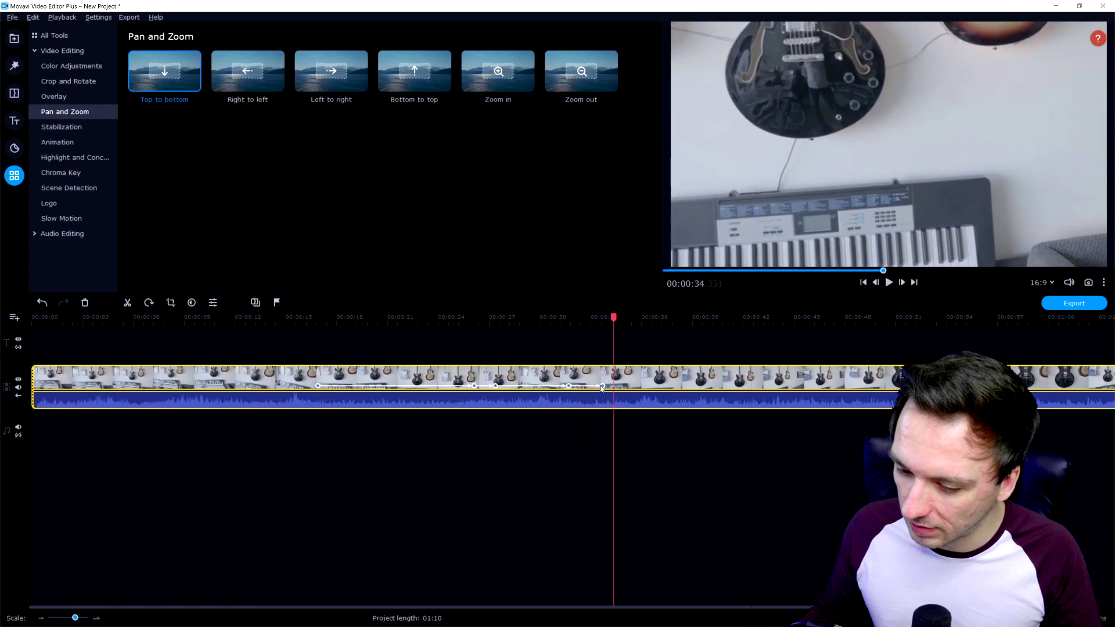
- Move the pan's final frame lower onto the keyboard and replay the result
left_click(603, 386)
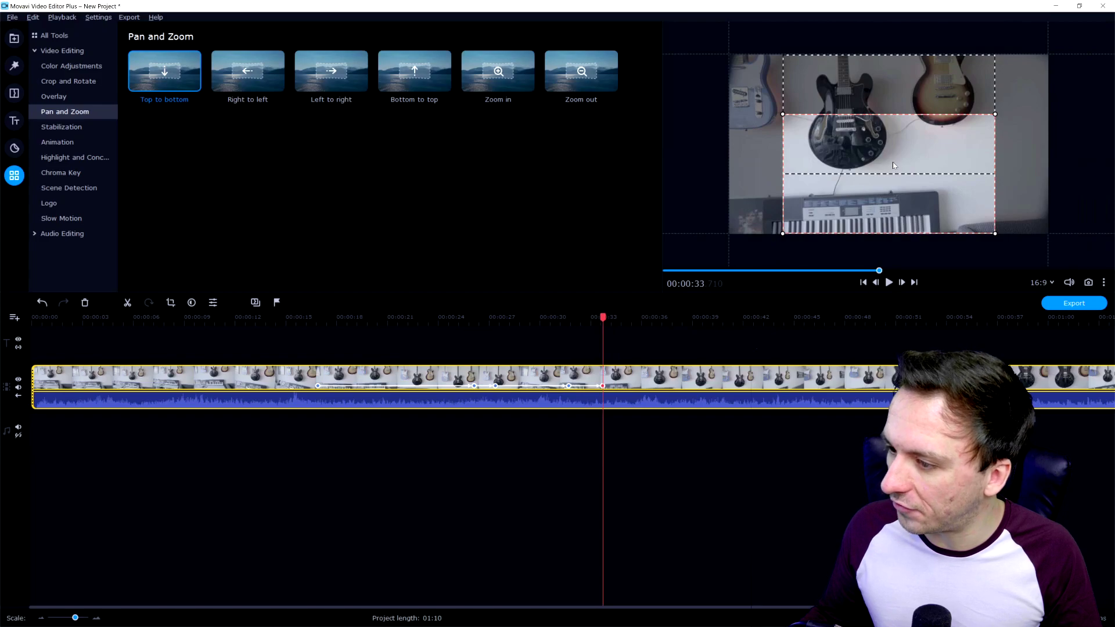
left_click_drag(893, 166, 887, 228)
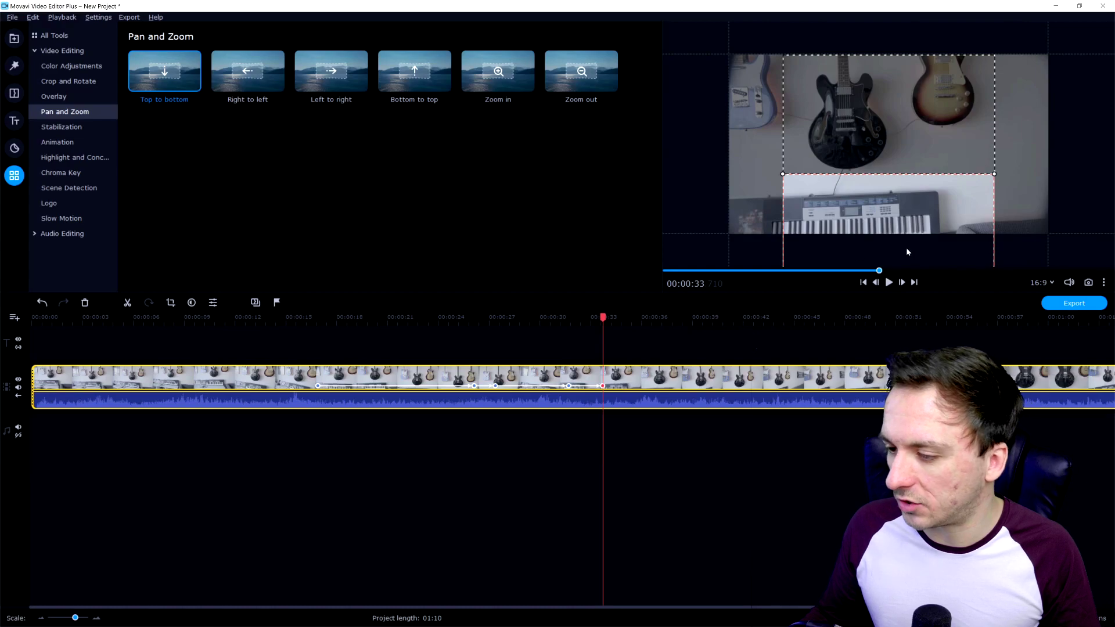
left_click(575, 317)
key("space")
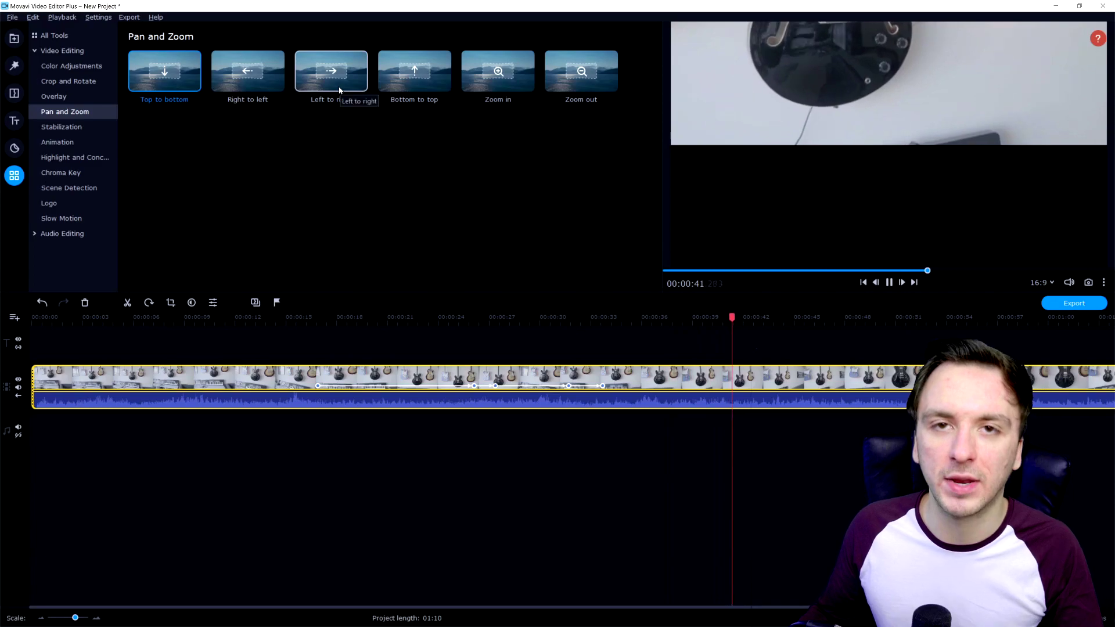
left_click(391, 320)
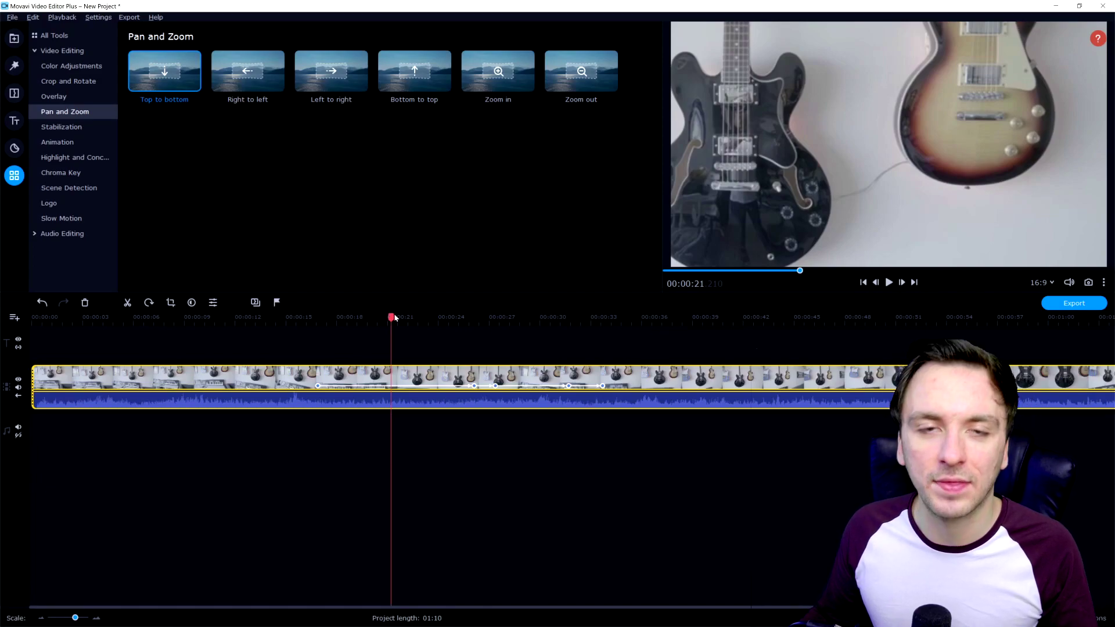
left_click(325, 386)
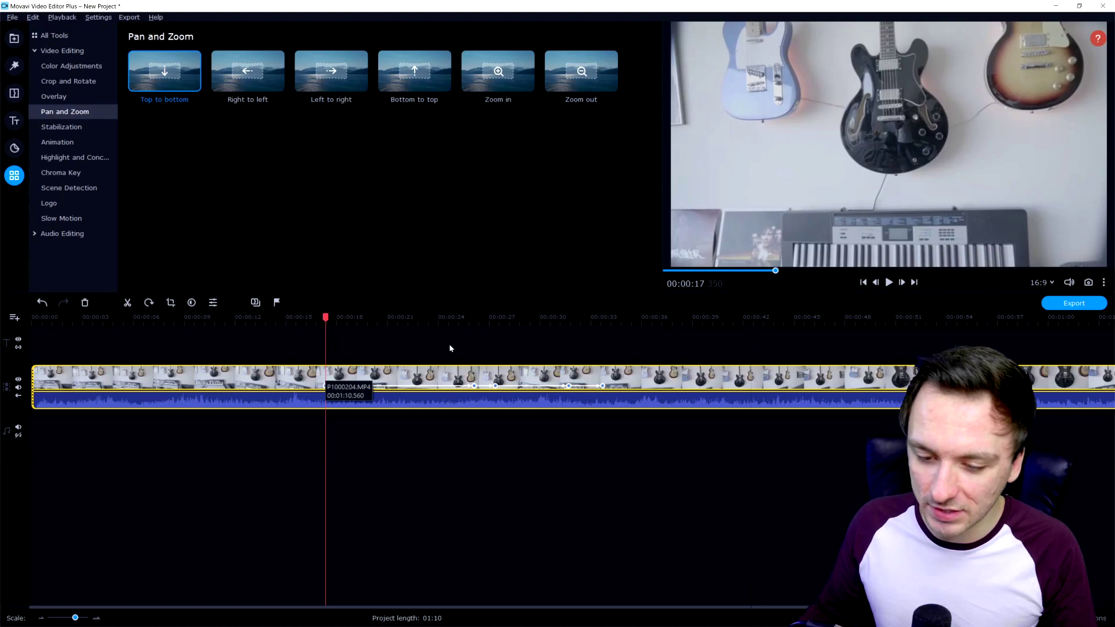
left_click(486, 349)
left_click(516, 349)
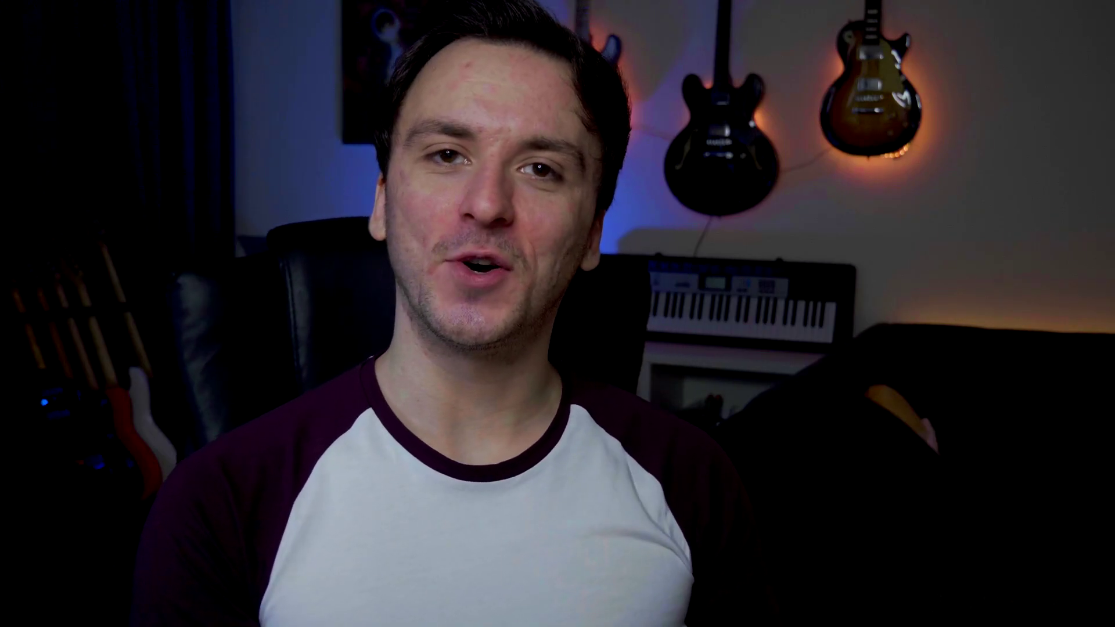